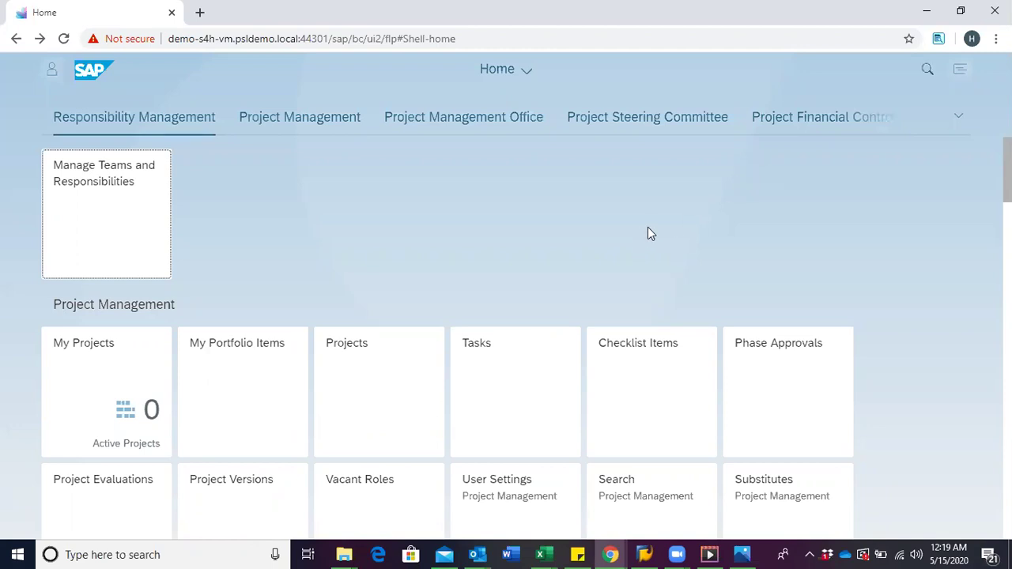
Find the Project Builder app on the launchpad home page and open it.
{"action": "scroll", "coordinate": [663, 232], "scroll_direction": "down", "scroll_amount": 2}
{"action": "scroll", "coordinate": [712, 233], "scroll_direction": "down", "scroll_amount": 2}
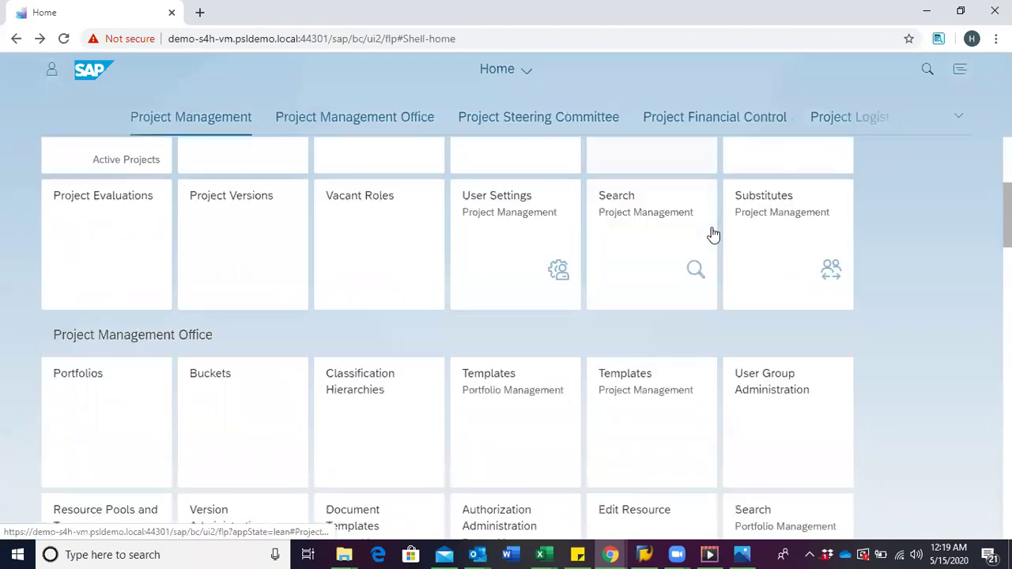
{"action": "scroll", "coordinate": [712, 232], "scroll_direction": "up", "scroll_amount": 1}
{"action": "scroll", "coordinate": [712, 232], "scroll_direction": "down", "scroll_amount": 2}
{"action": "scroll", "coordinate": [710, 229], "scroll_direction": "down", "scroll_amount": 1}
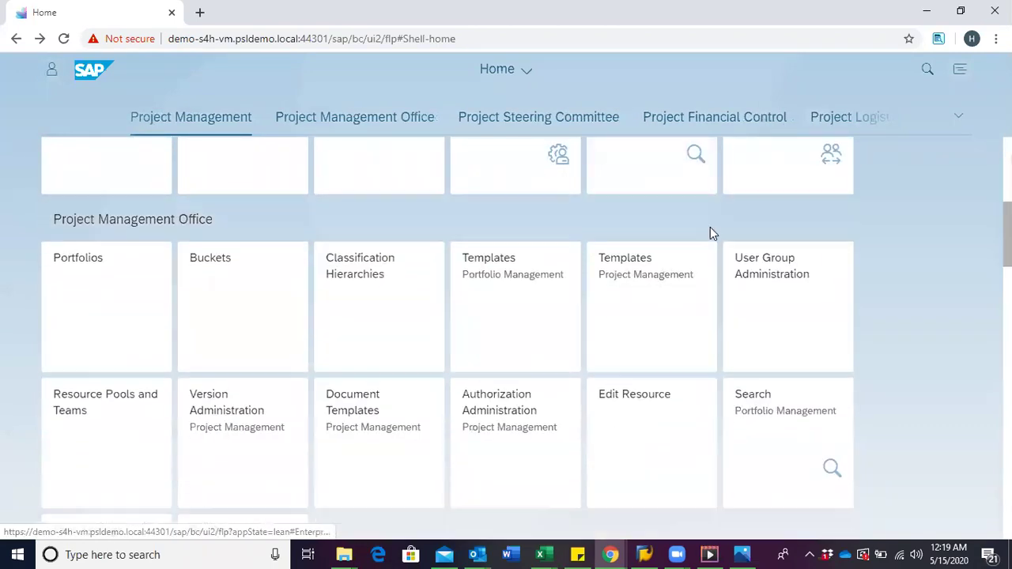
{"action": "scroll", "coordinate": [680, 250], "scroll_direction": "down", "scroll_amount": 4}
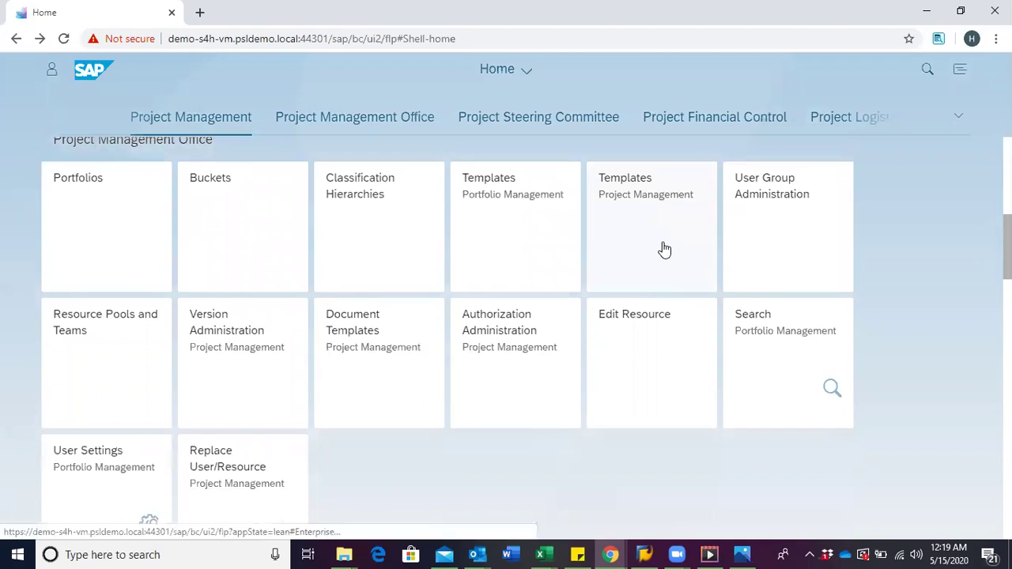
{"action": "scroll", "coordinate": [636, 245], "scroll_direction": "down", "scroll_amount": 6}
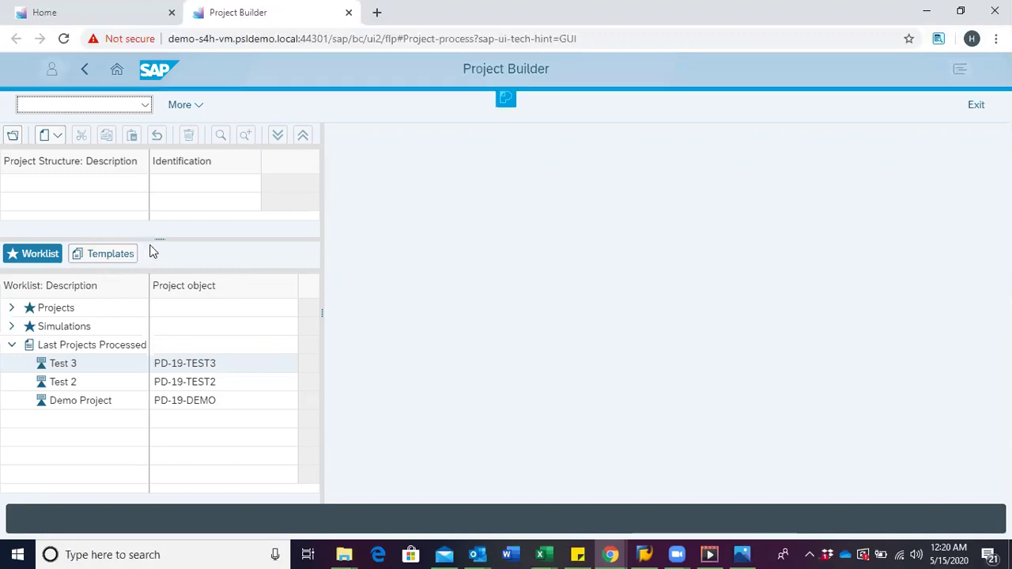
Enlarge the project structure area and display the templates in place of the worklist.
{"action": "left_click_drag", "start_coordinate": [134, 238], "coordinate": [130, 332]}
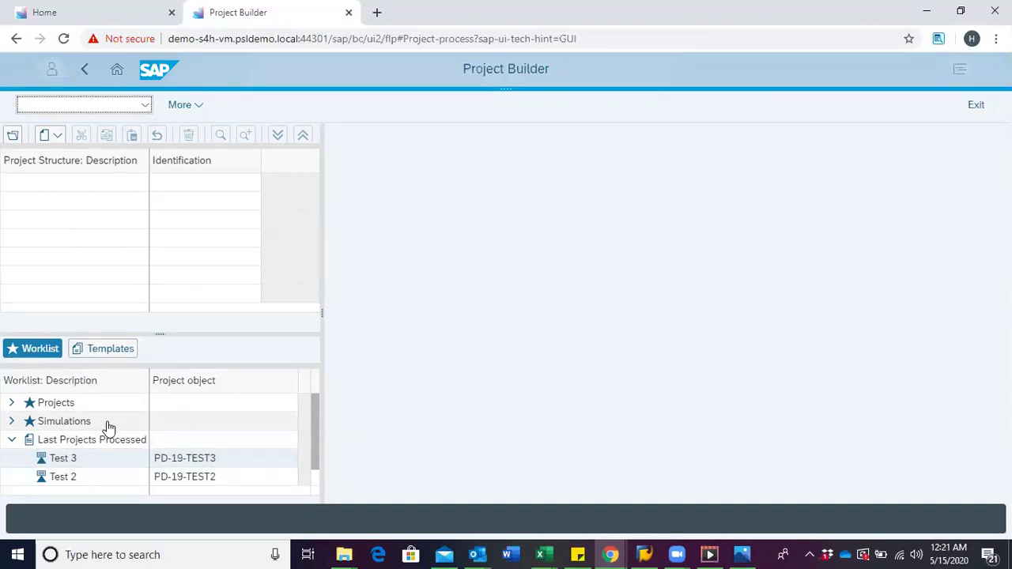
{"action": "left_click", "coordinate": [112, 353]}
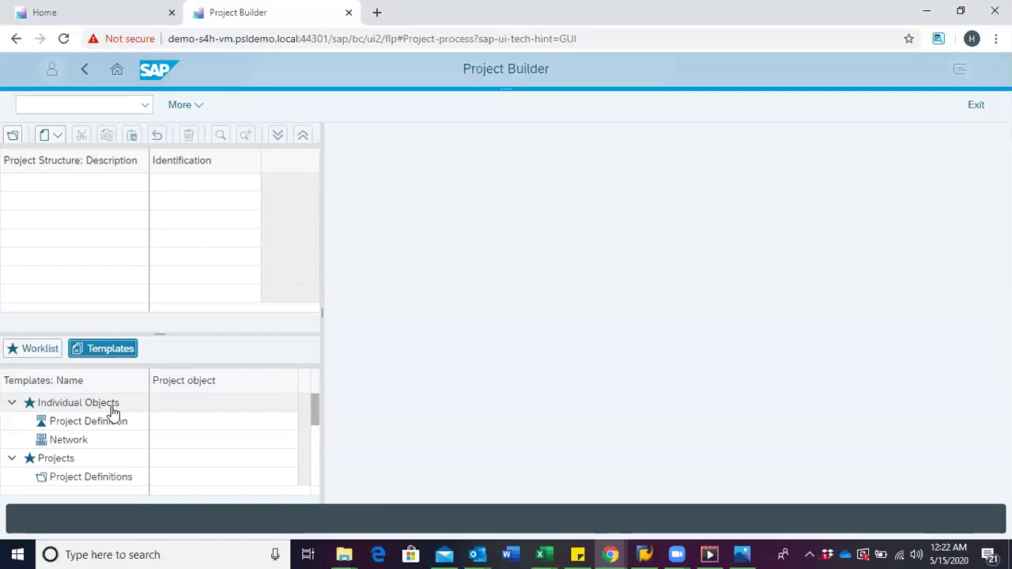
Create a new project with the project definition PS-20-DEMO and the description Payroll Software.
{"action": "left_click", "coordinate": [59, 139]}
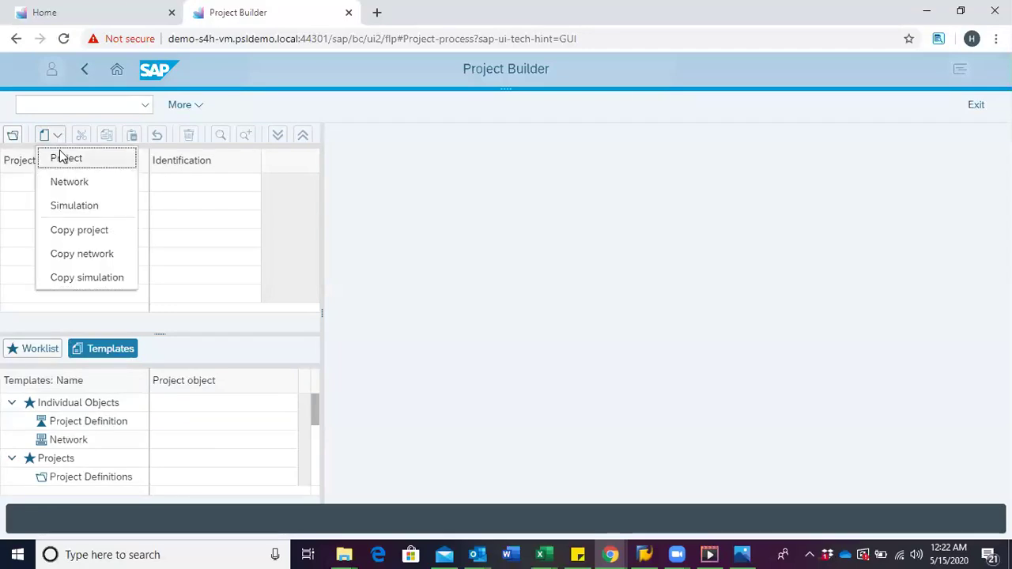
{"action": "left_click", "coordinate": [62, 157]}
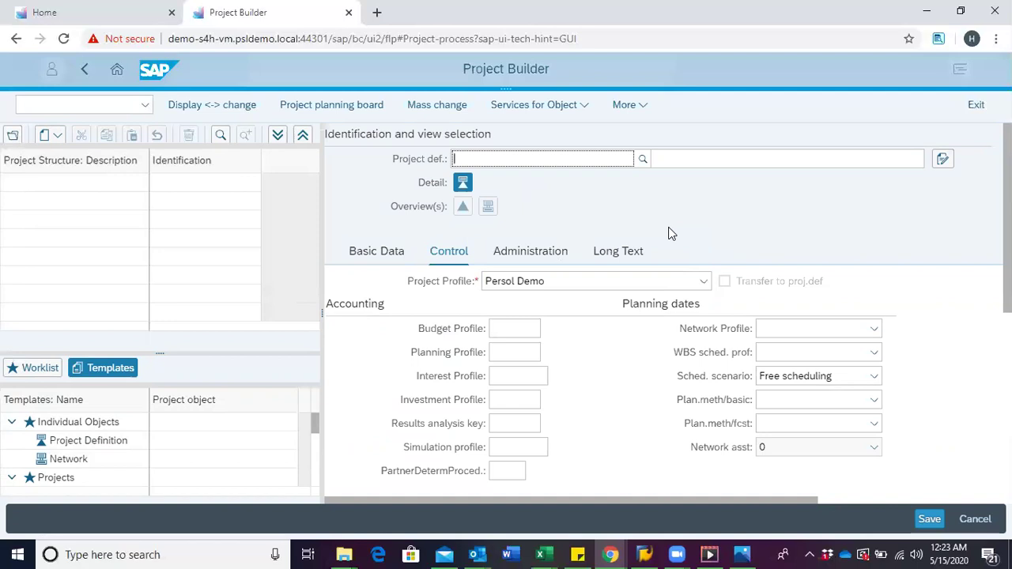
{"action": "type", "text": "PS-20-DEMO"}
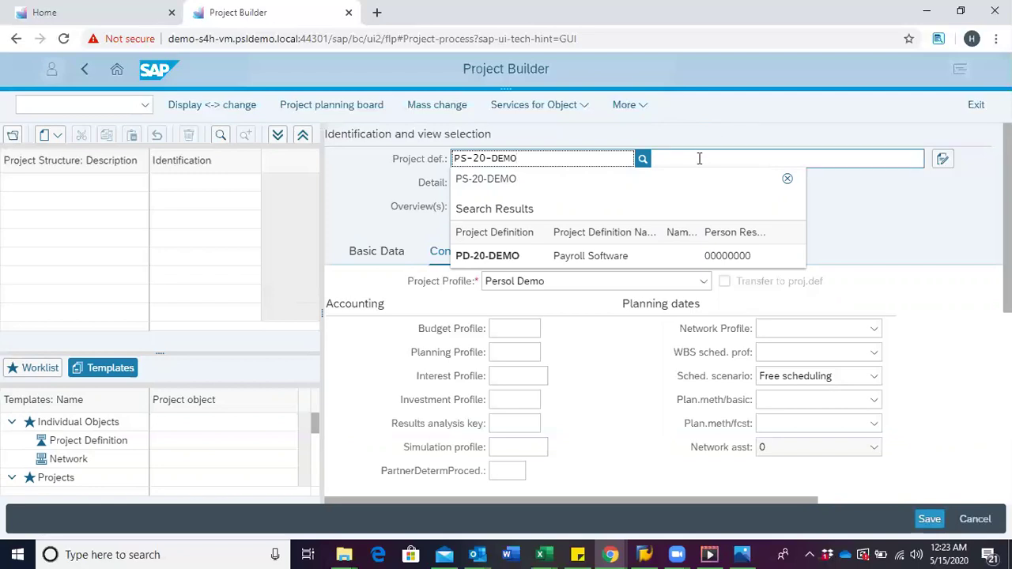
{"action": "left_click", "coordinate": [699, 158]}
{"action": "type", "text": "Payrol"}
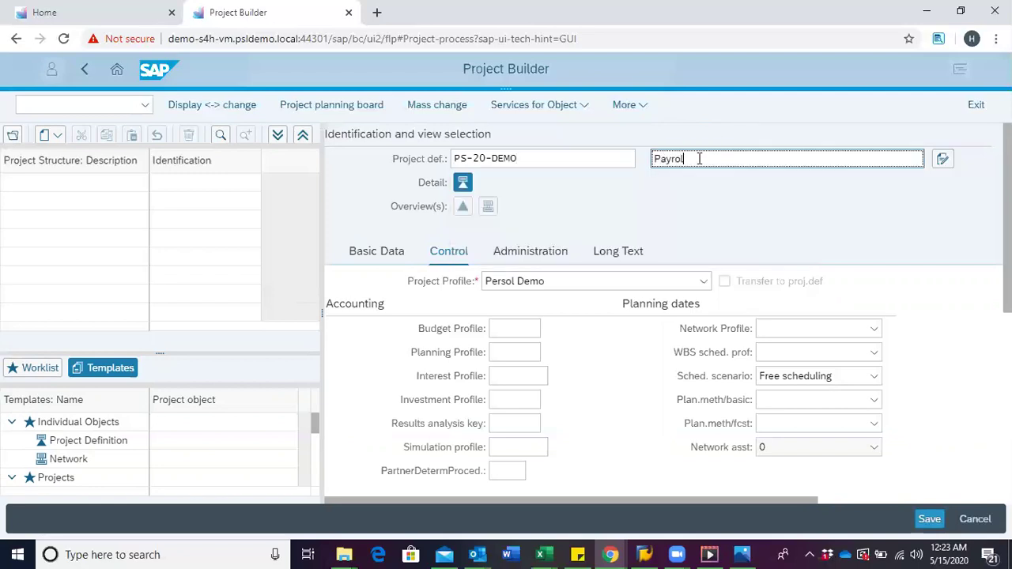
{"action": "type", "text": "l "}
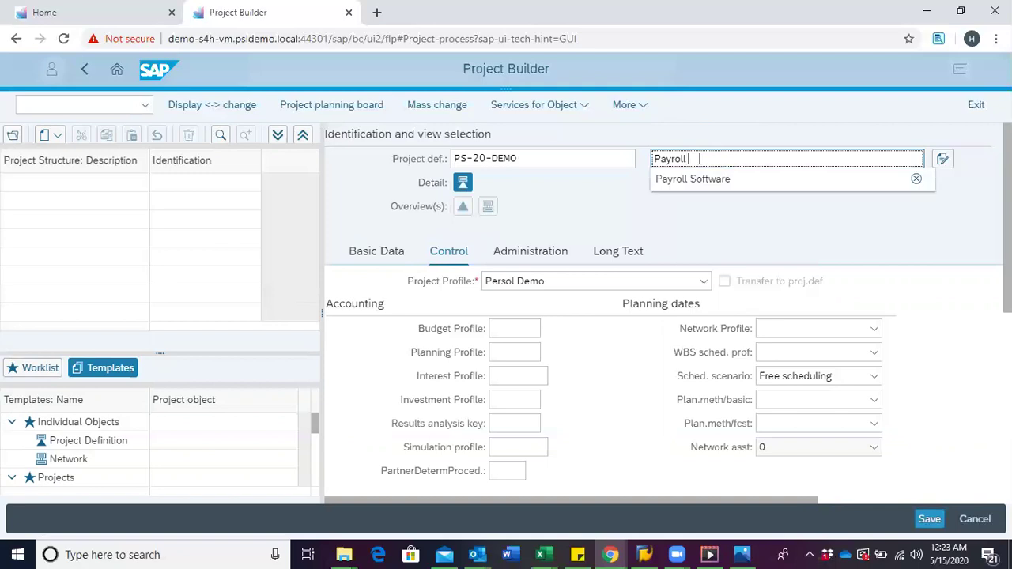
{"action": "type", "text": "Software"}
Check the available project profiles, keep Persol Demo, and set the budget profile to PSPD.
{"action": "left_click", "coordinate": [704, 283]}
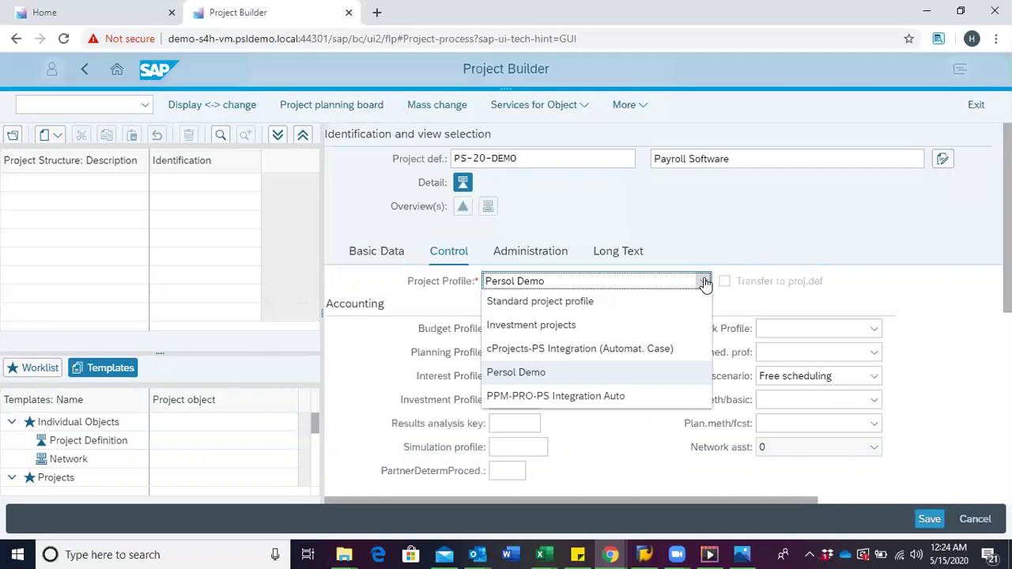
{"action": "left_click", "coordinate": [704, 282]}
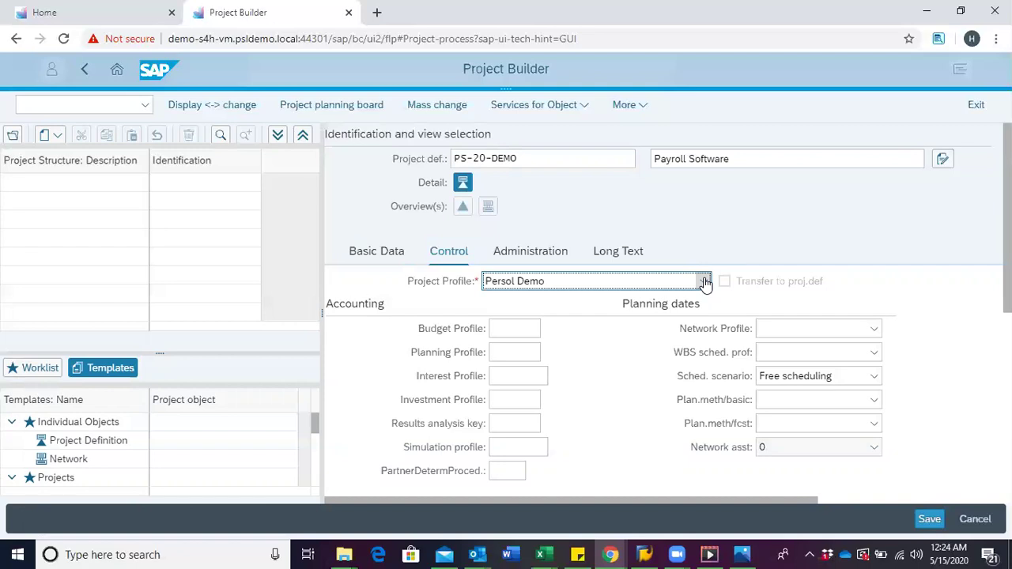
{"action": "left_click", "coordinate": [512, 329]}
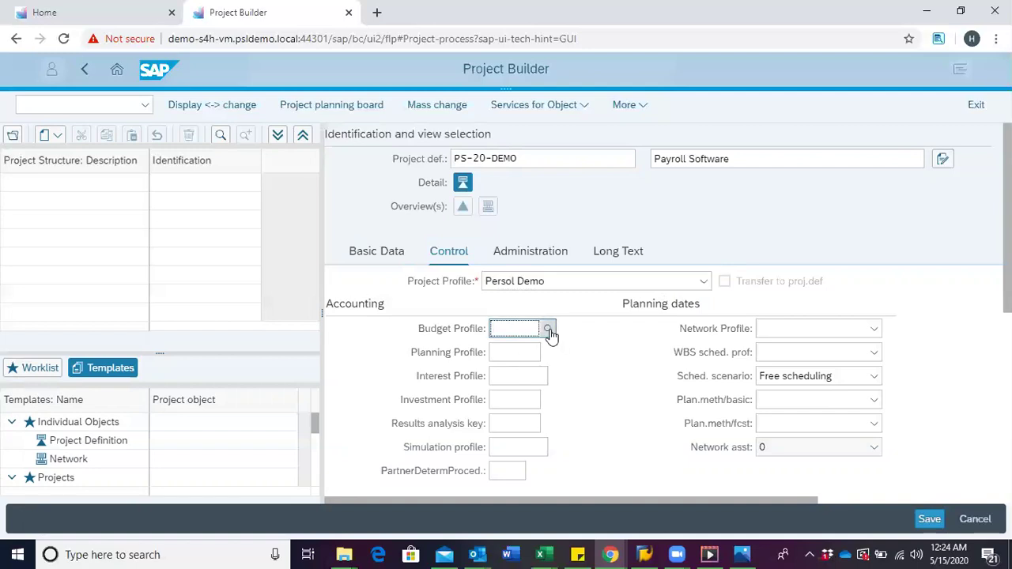
{"action": "left_click", "coordinate": [548, 331]}
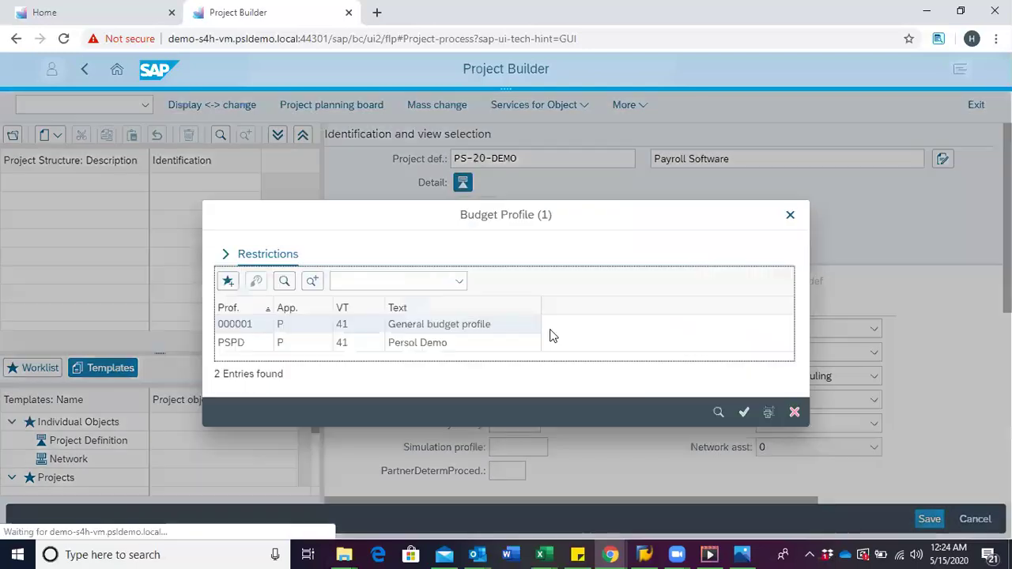
{"action": "left_click", "coordinate": [382, 348]}
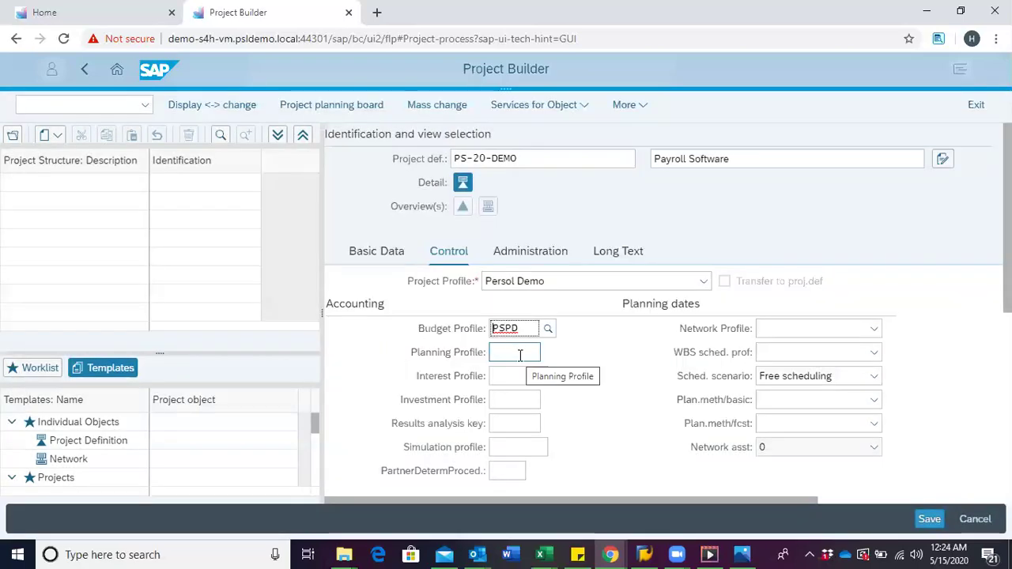
Confirm the project definition entries and display the project's control data.
{"action": "left_click", "coordinate": [531, 354]}
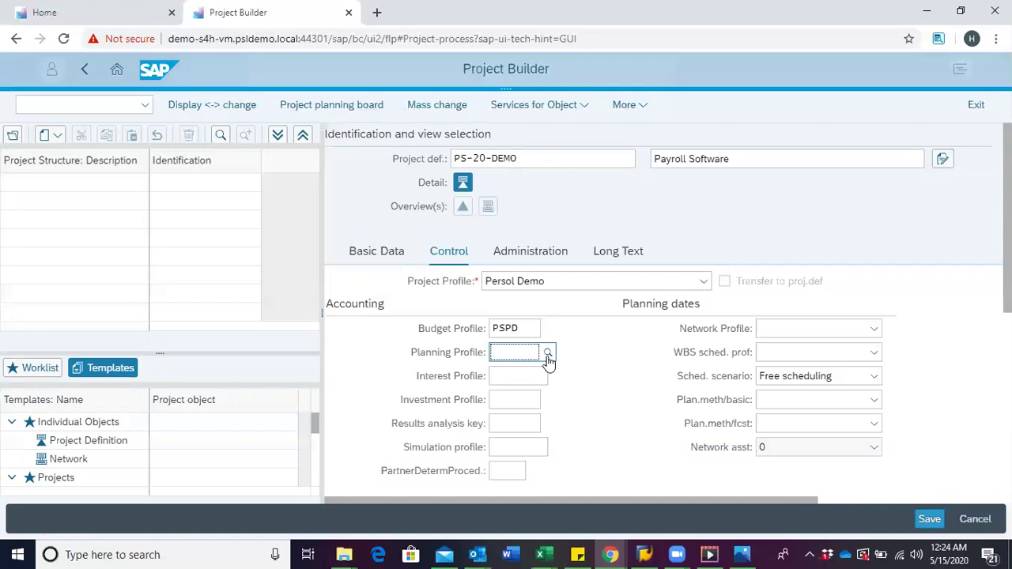
{"action": "key", "text": "Return"}
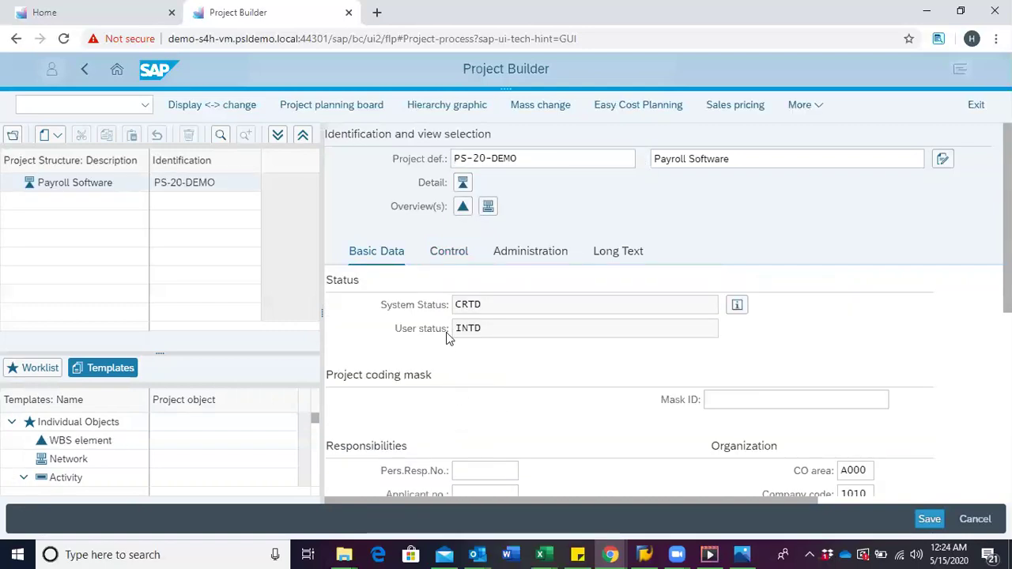
{"action": "left_click", "coordinate": [449, 257]}
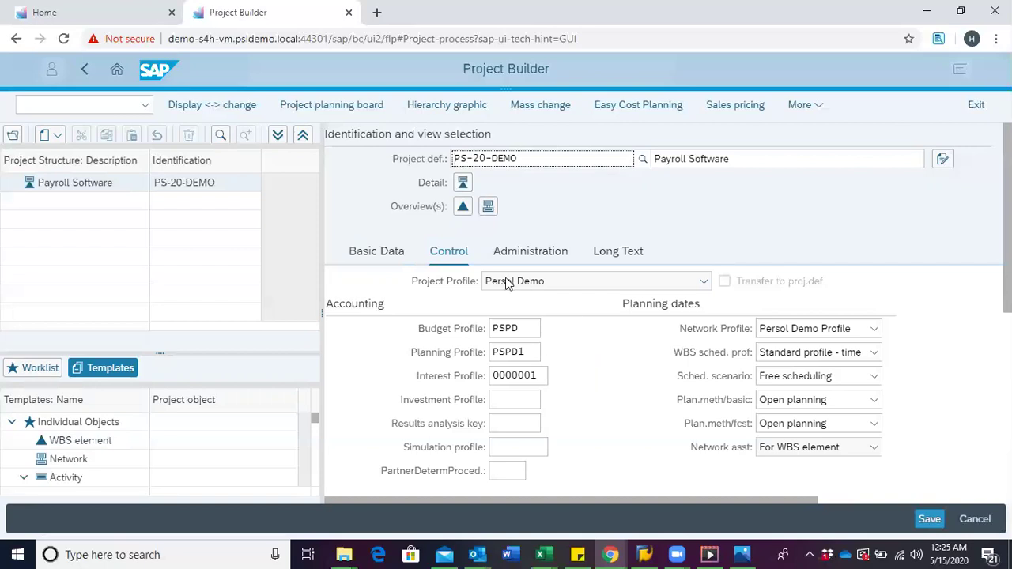
Set the project's start date to 05/15/2020 in the basic data.
{"action": "left_click", "coordinate": [374, 254]}
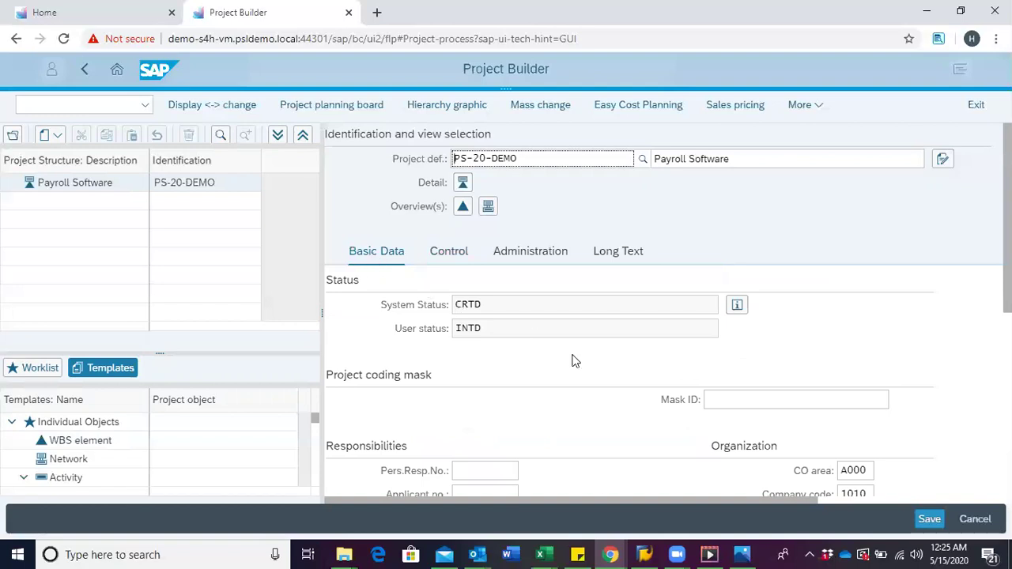
{"action": "scroll", "coordinate": [573, 363], "scroll_direction": "down", "scroll_amount": 4}
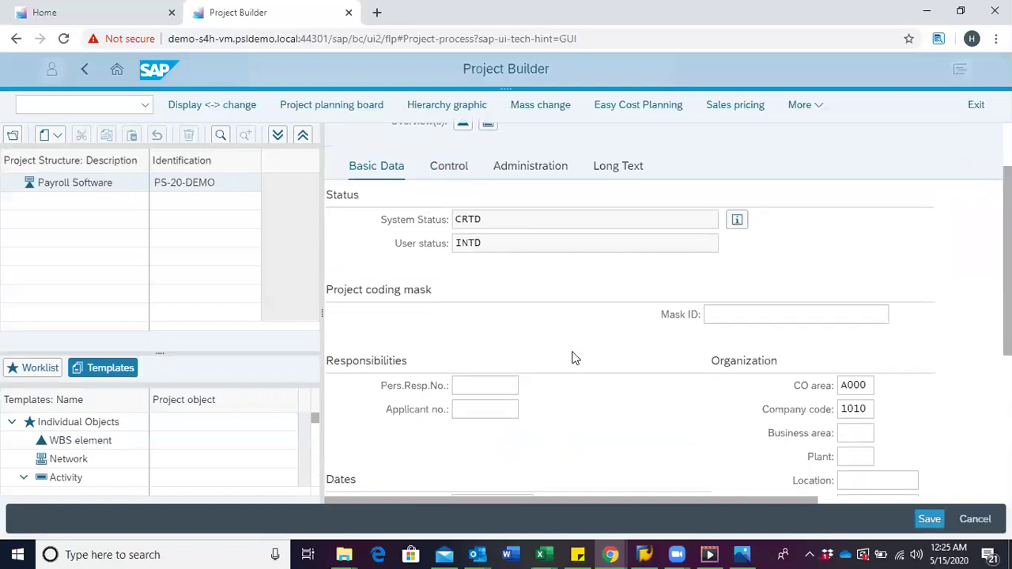
{"action": "scroll", "coordinate": [593, 332], "scroll_direction": "down", "scroll_amount": 2}
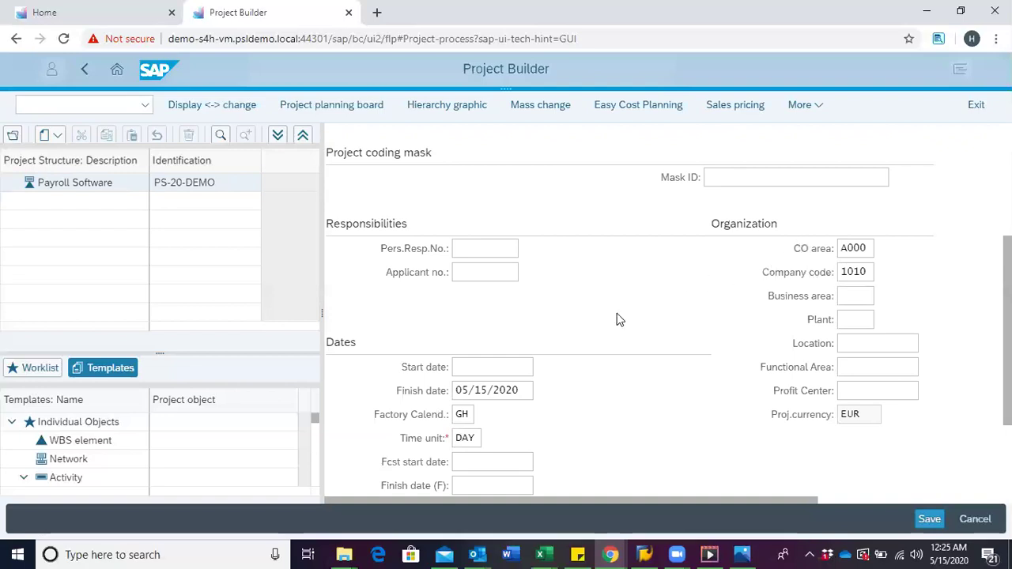
{"action": "scroll", "coordinate": [576, 297], "scroll_direction": "down", "scroll_amount": 1}
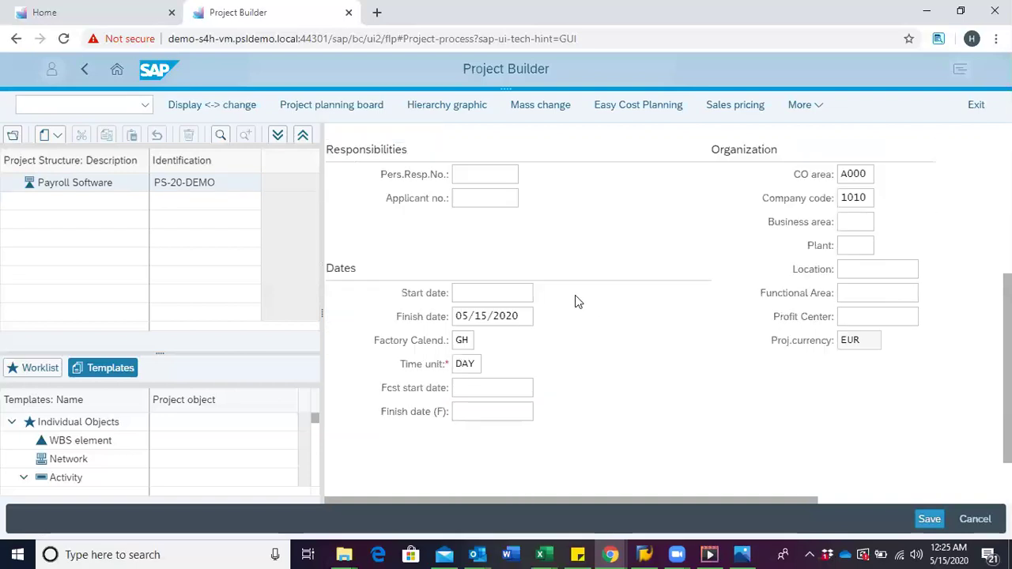
{"action": "left_click", "coordinate": [474, 291]}
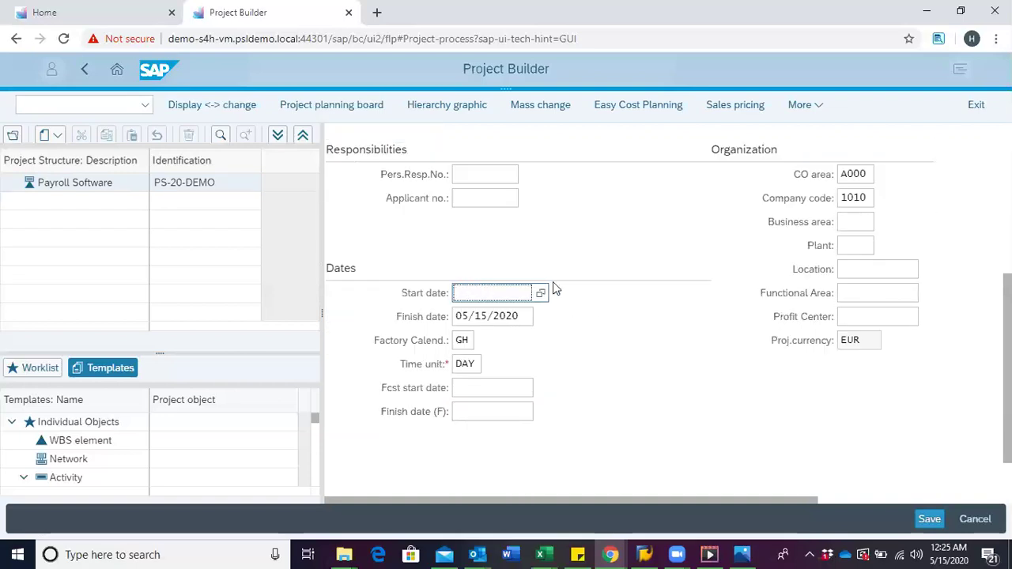
{"action": "left_click", "coordinate": [541, 294]}
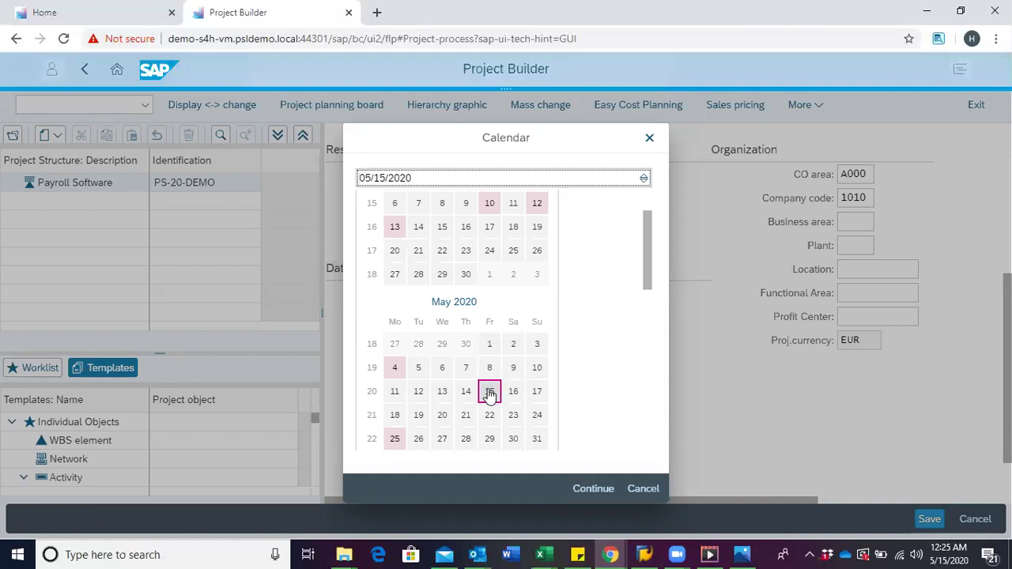
{"action": "double_click", "coordinate": [492, 393]}
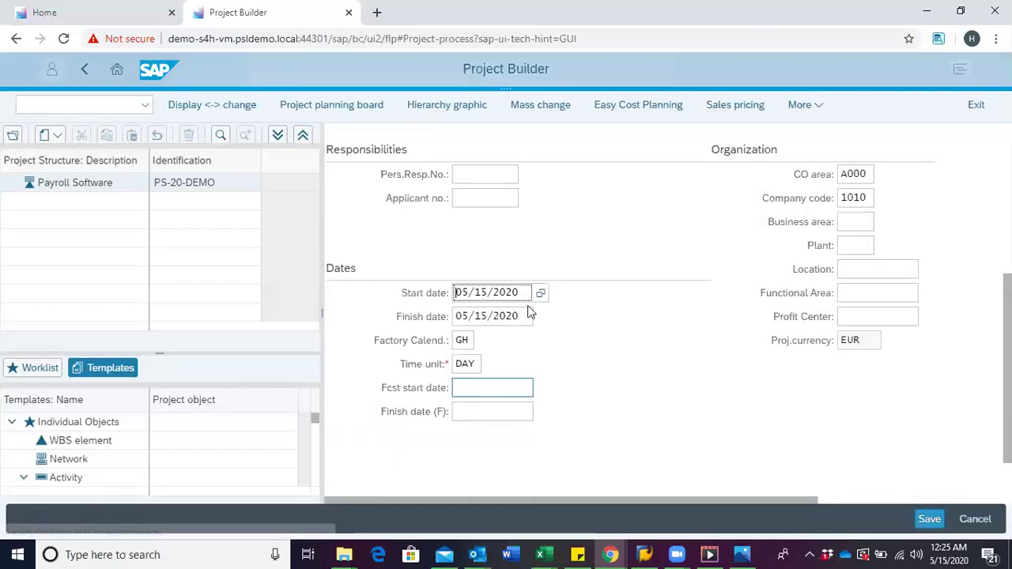
Set the project's finish date to 08/28/2020 using the calendar.
{"action": "left_click", "coordinate": [515, 316]}
{"action": "left_click", "coordinate": [541, 319]}
{"action": "scroll", "coordinate": [475, 371], "scroll_direction": "down", "scroll_amount": 6}
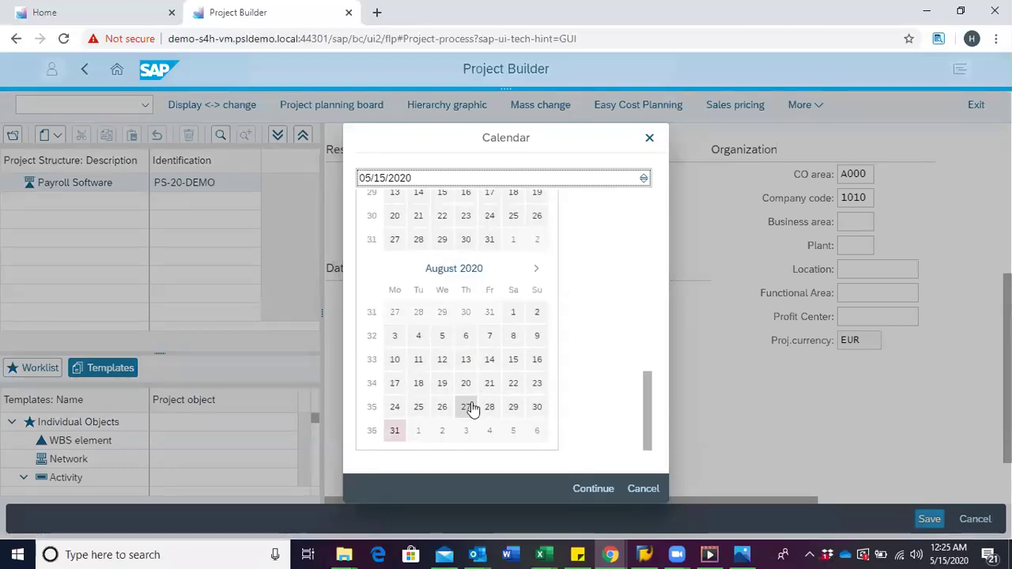
{"action": "left_click", "coordinate": [491, 408]}
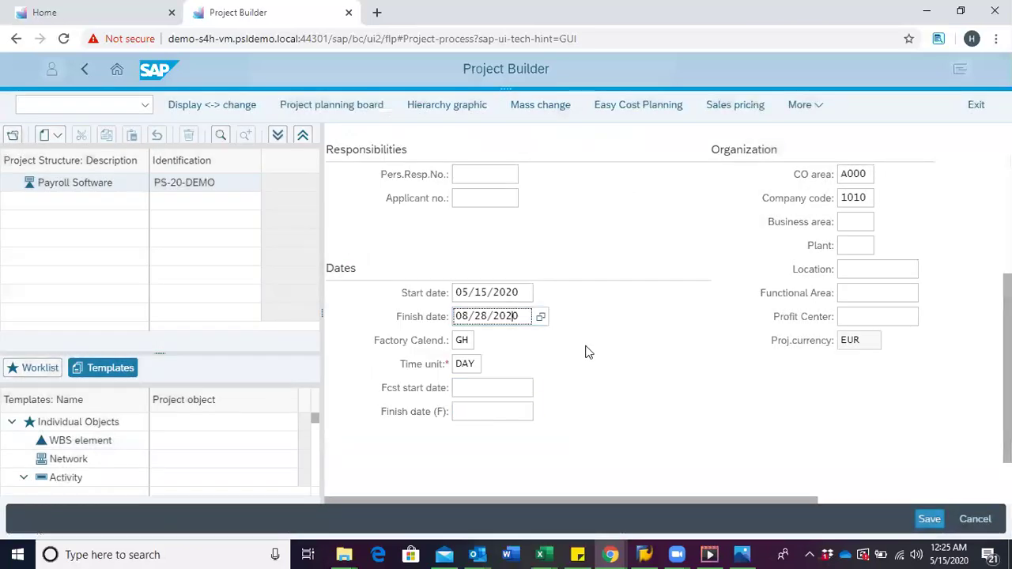
{"action": "scroll", "coordinate": [626, 354], "scroll_direction": "up", "scroll_amount": 1}
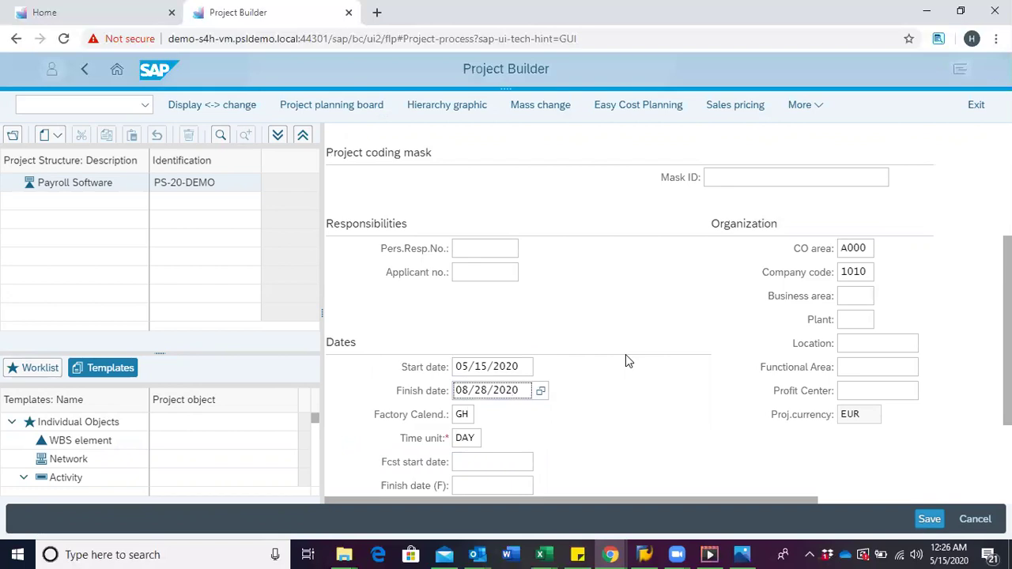
{"action": "scroll", "coordinate": [531, 366], "scroll_direction": "up", "scroll_amount": 3}
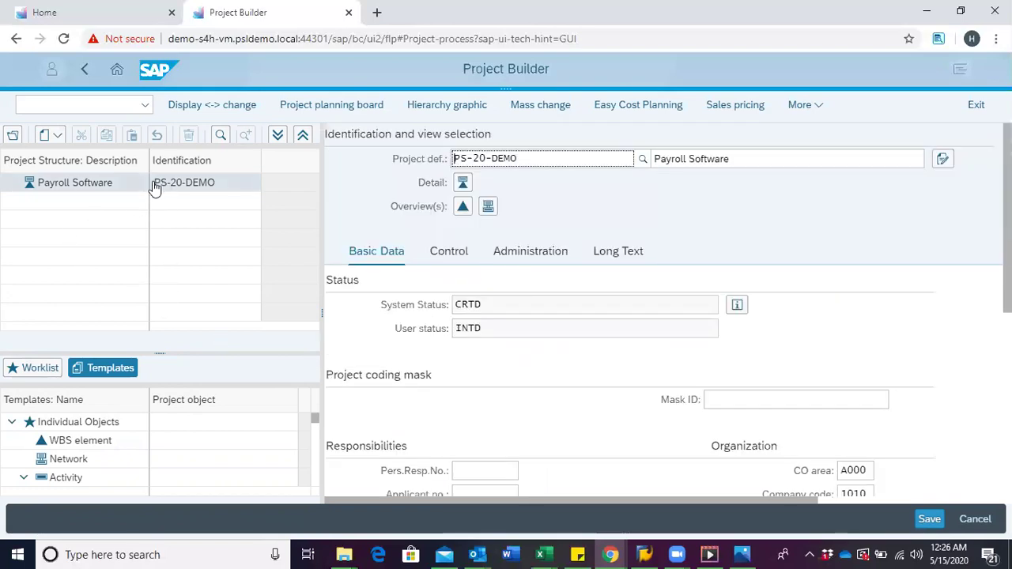